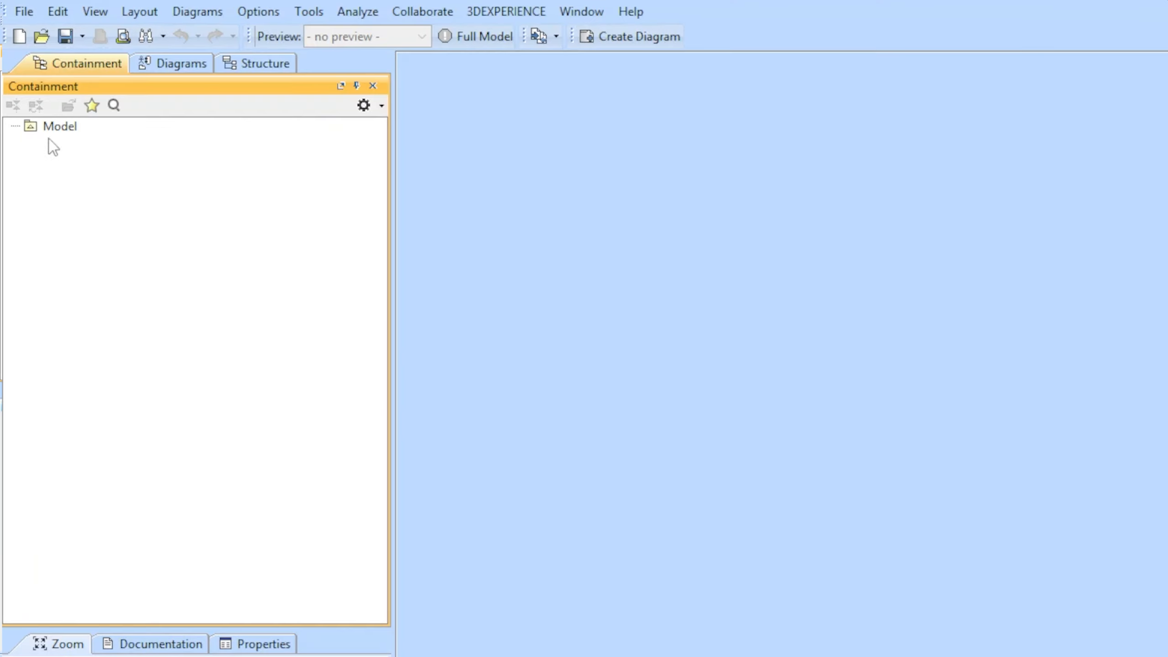
Step: Create a profile named Project Stereotypes under the root Model
right_click(57, 127)
click(93, 140)
text(prof)
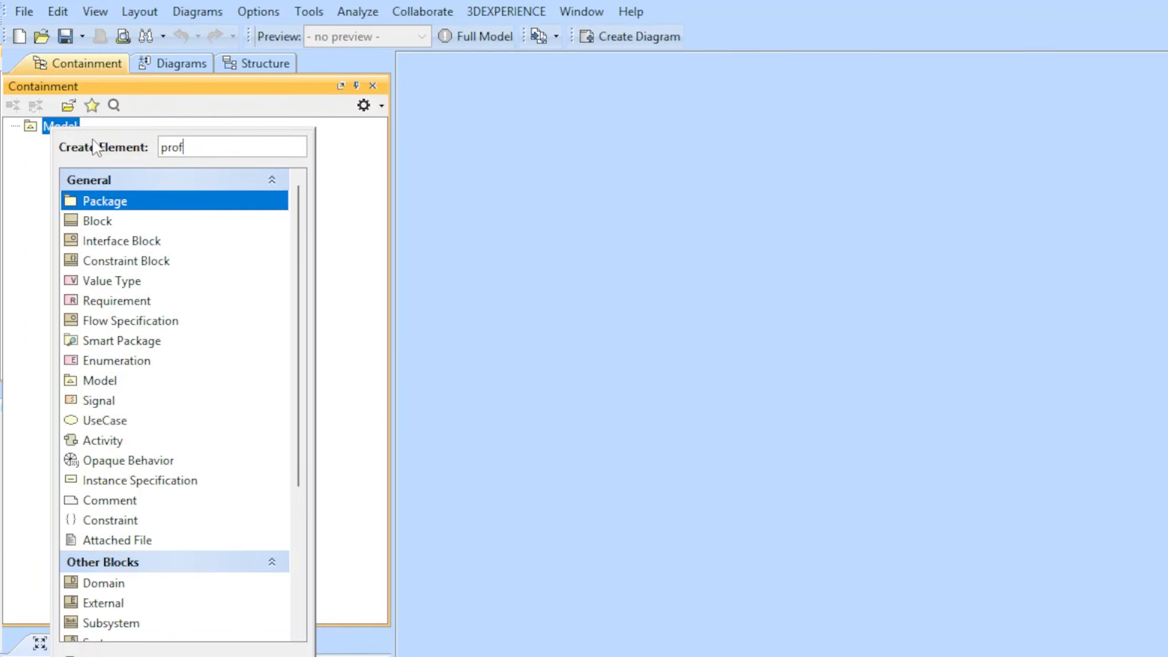
text(il)
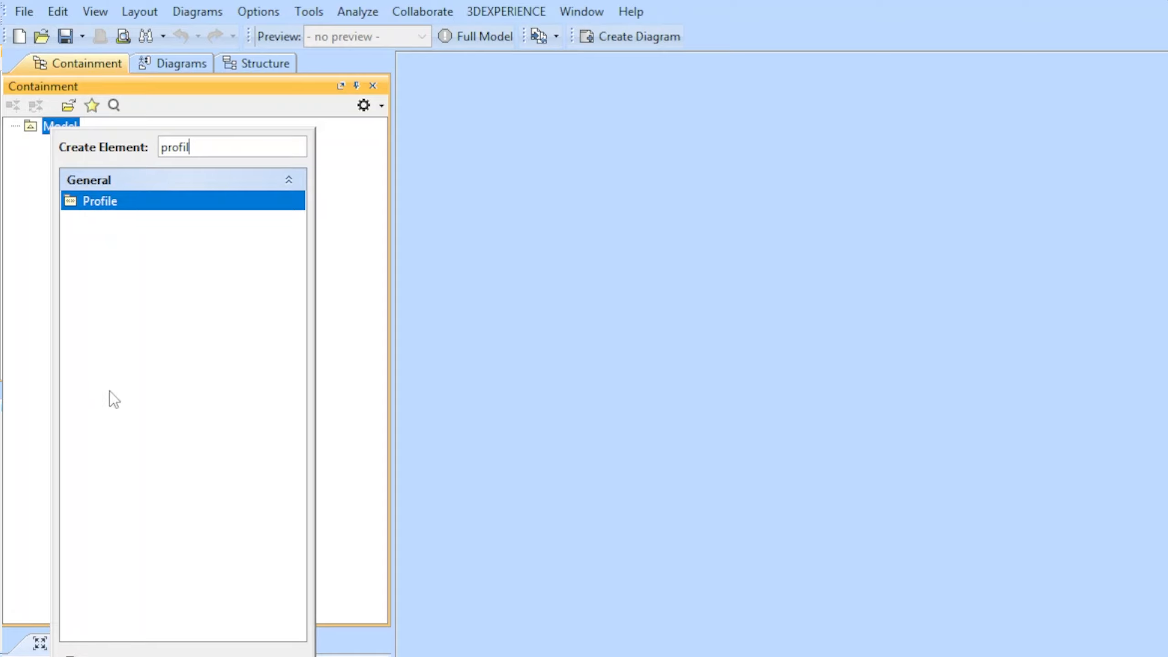
click(104, 202)
text(Pr)
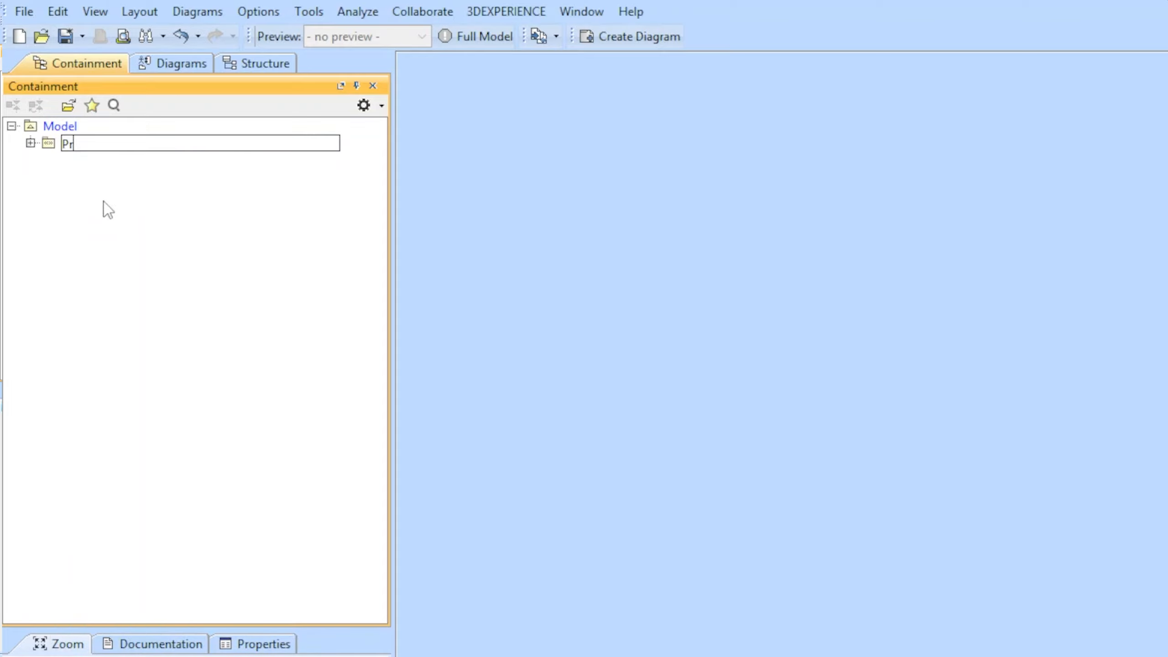
text(oject Stereotypes)
key(Return)
Step: Create a profile diagram inside the Project Stereotypes profile, keeping its default name
right_click(125, 150)
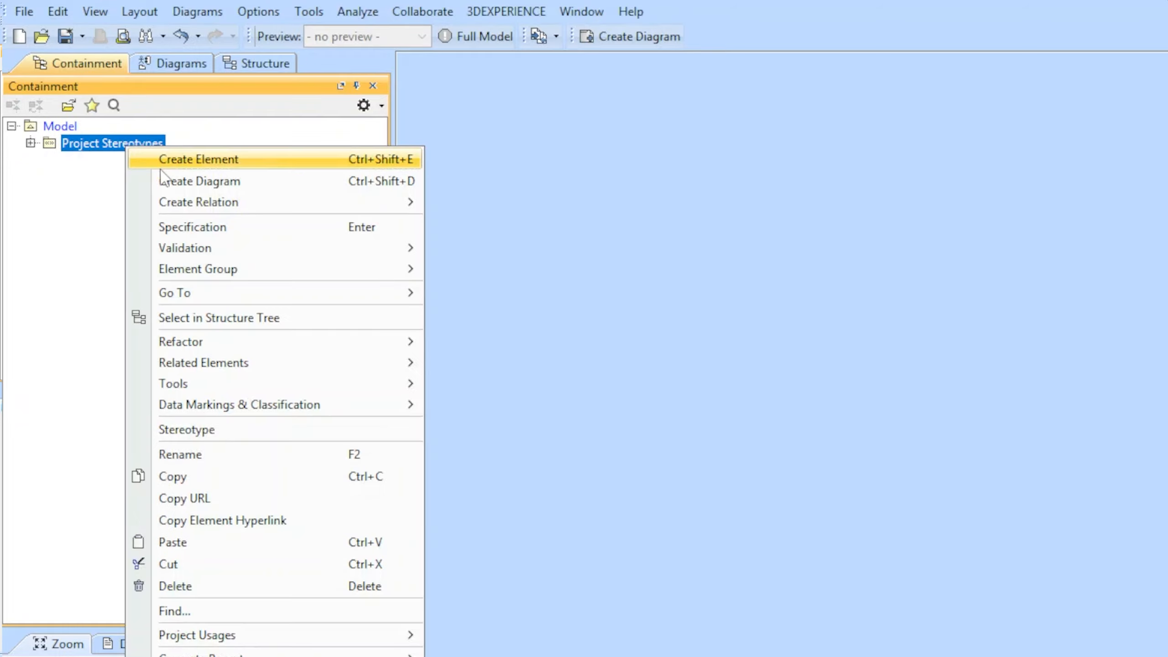
click(165, 180)
text(profil)
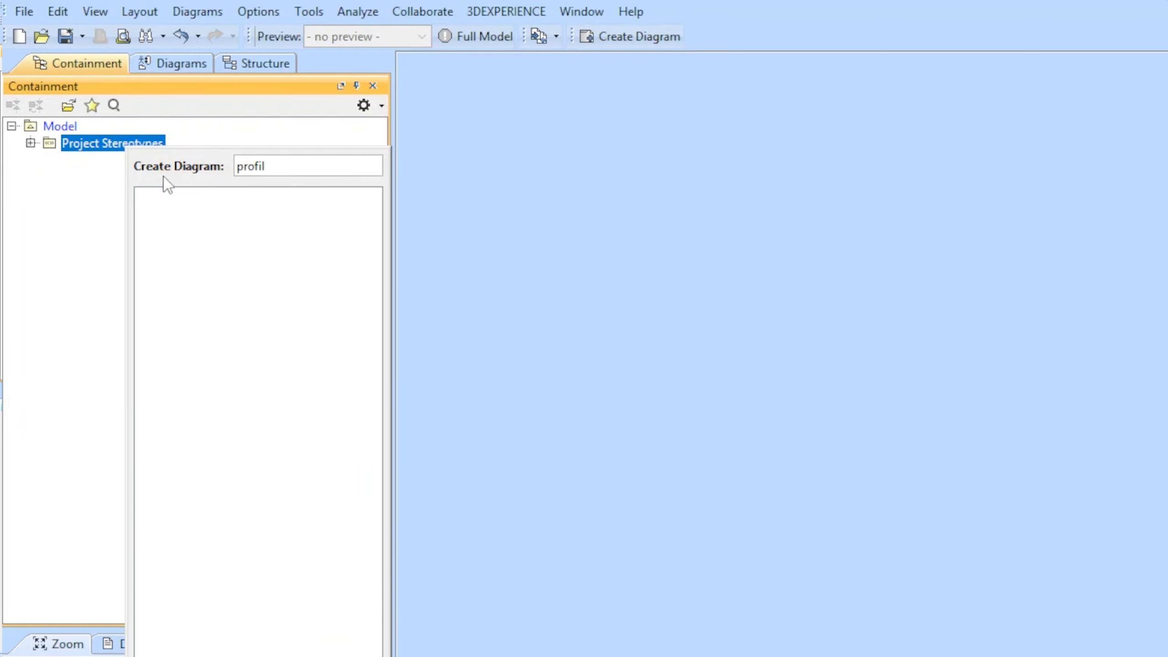
key(Return)
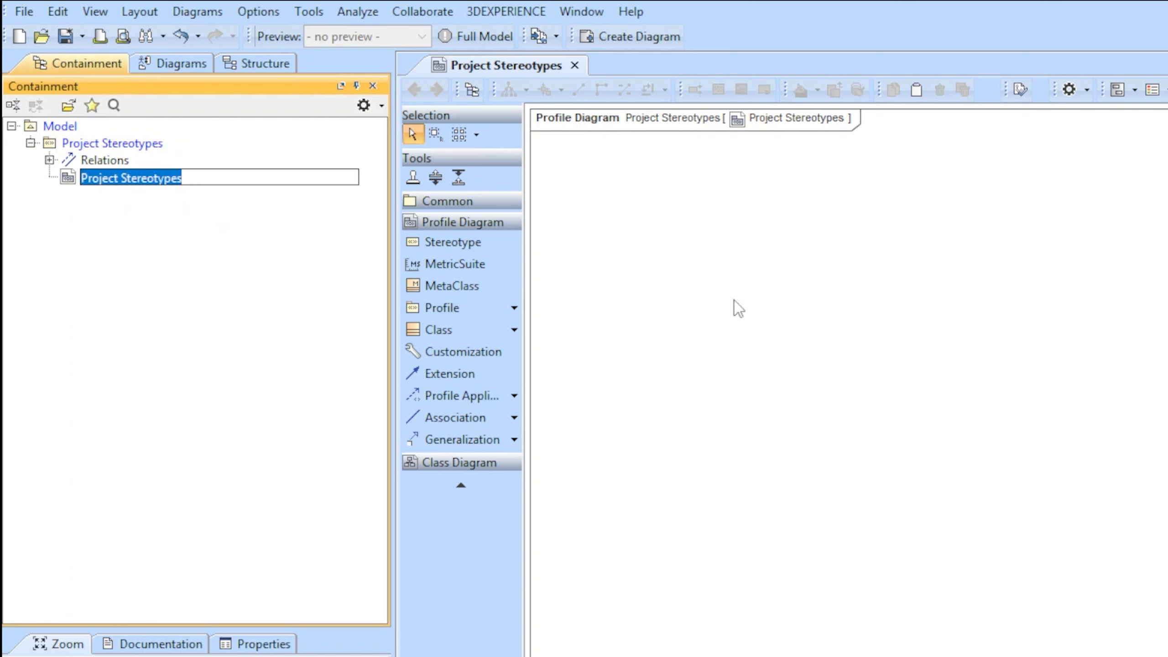
click(733, 300)
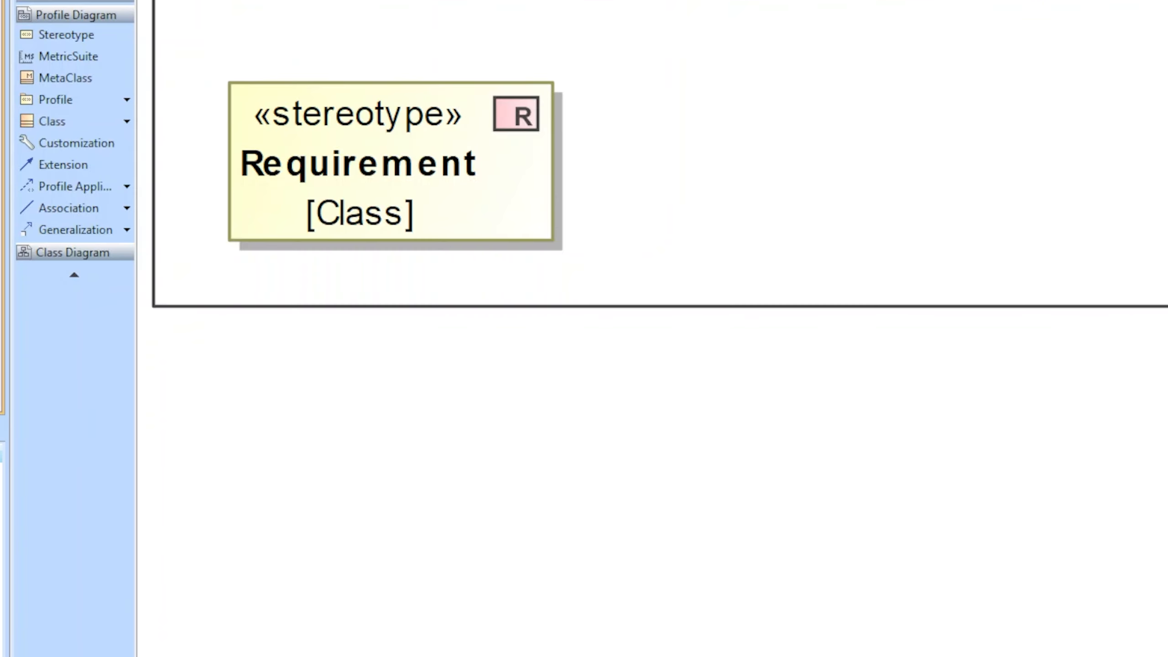
Step: Add a stereotype named stakeholderNeed to the profile diagram beside the Requirement stereotype
click(291, 147)
click(680, 119)
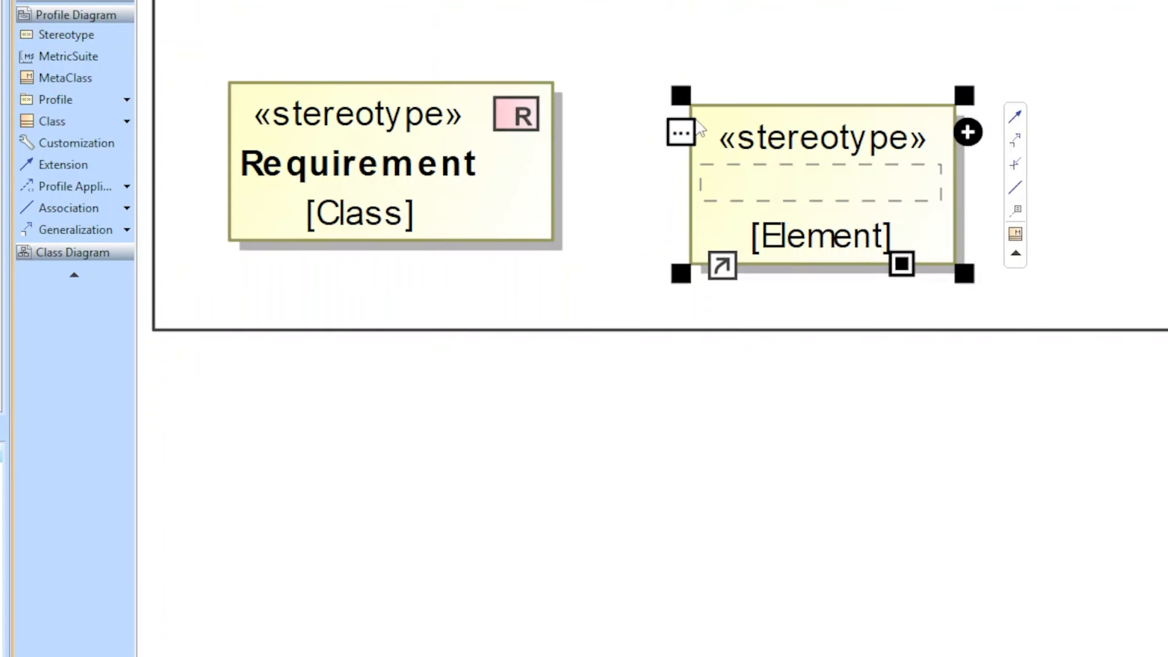
text(stakeho)
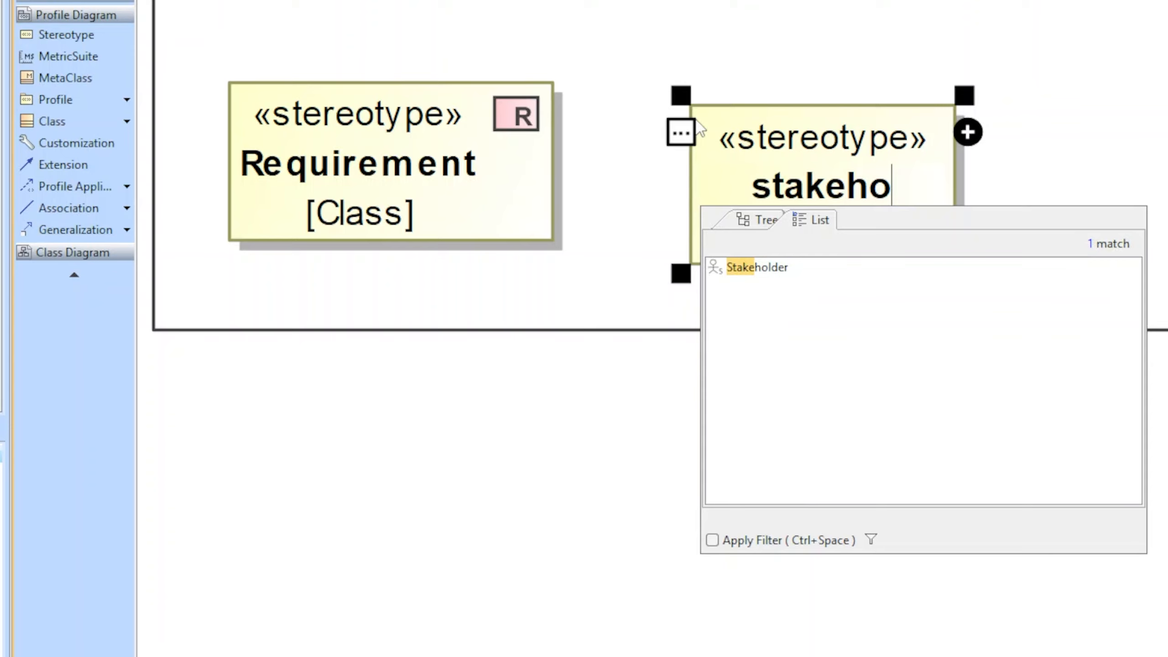
text(lderNeed)
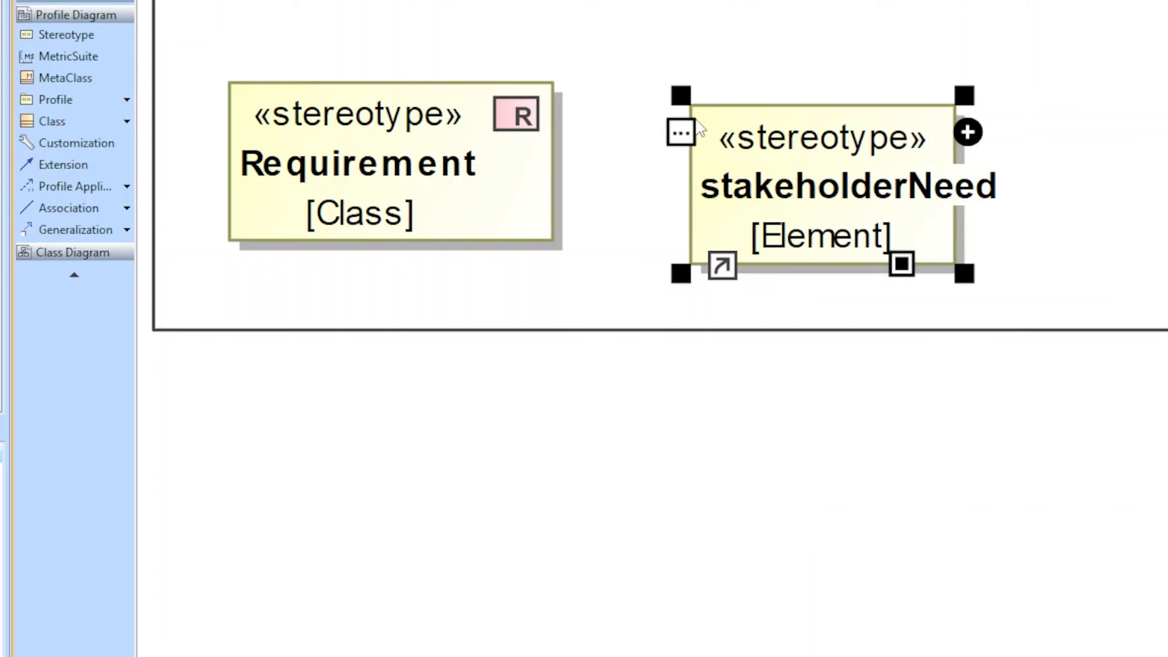
key(Return)
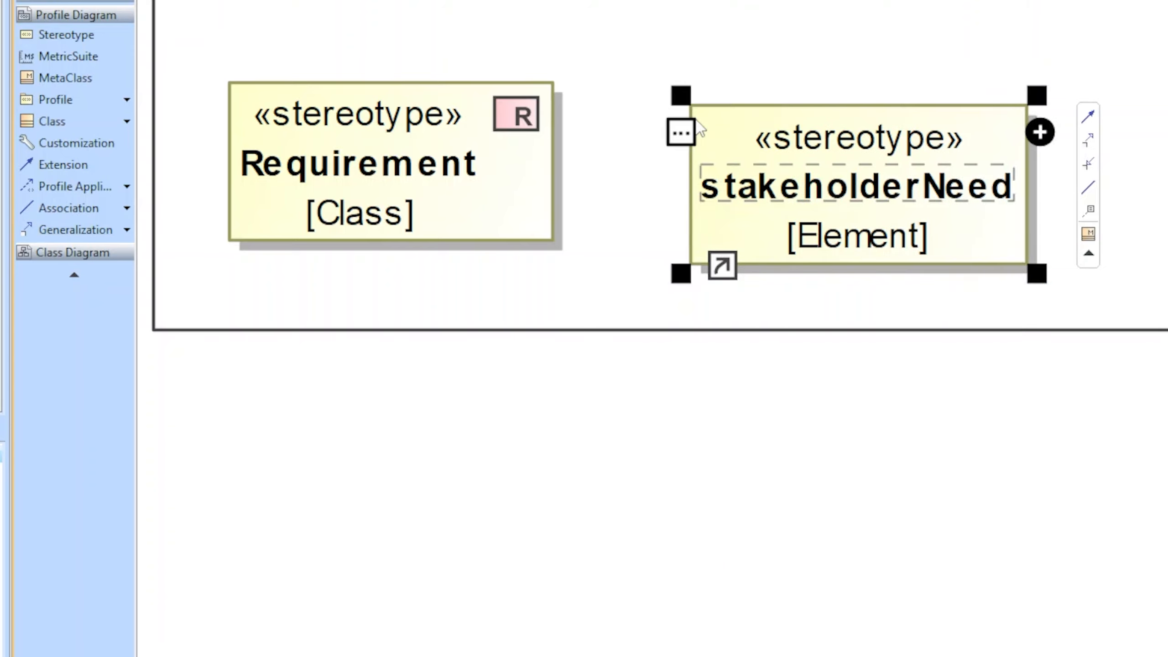
click(712, 374)
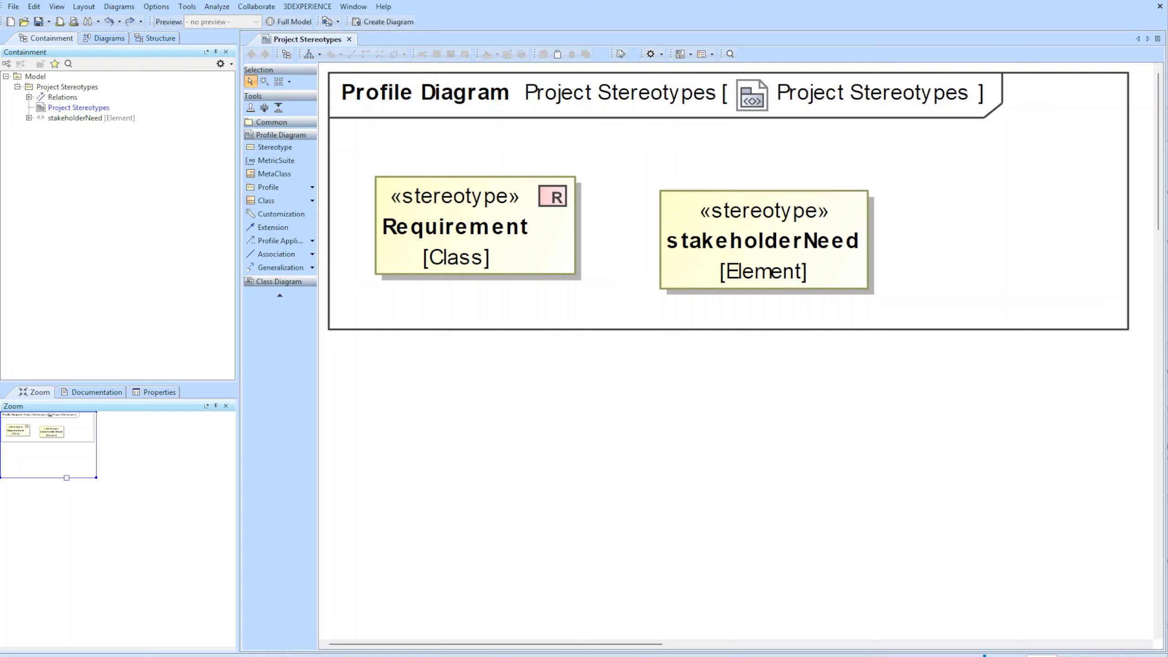
Step: Draw a generalization from stakeholderNeed to the Requirement stereotype and automatically lay out the diagram
click(711, 236)
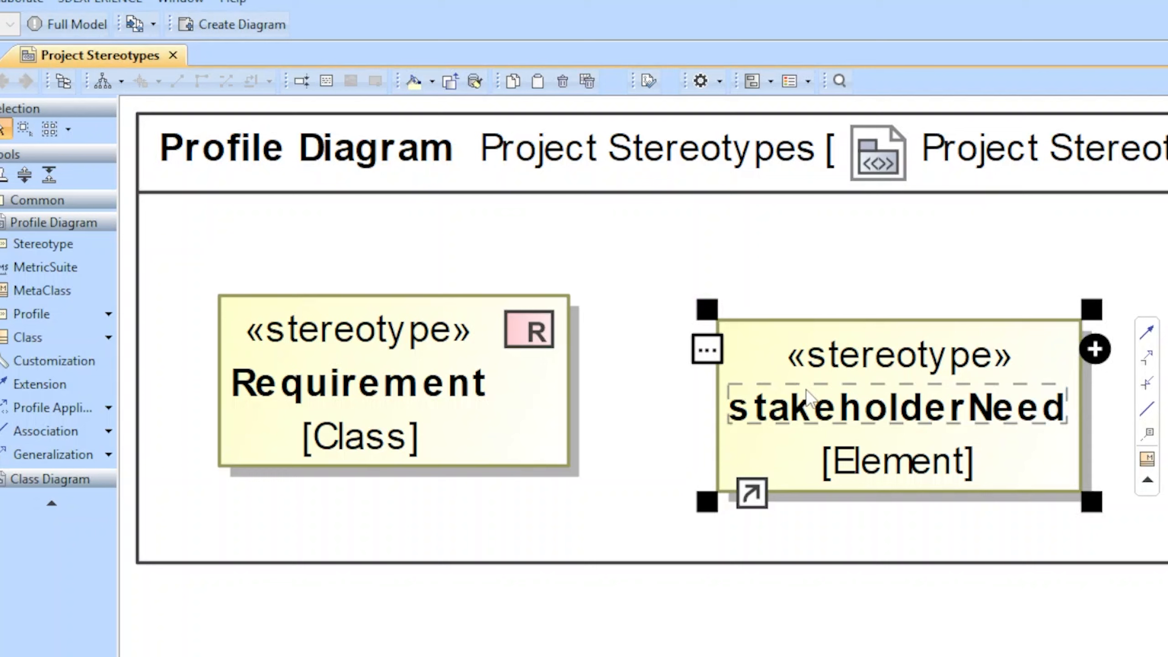
mouse_move(1147, 358)
mouse_down()
mouse_move(537, 392)
mouse_move(542, 405)
mouse_up()
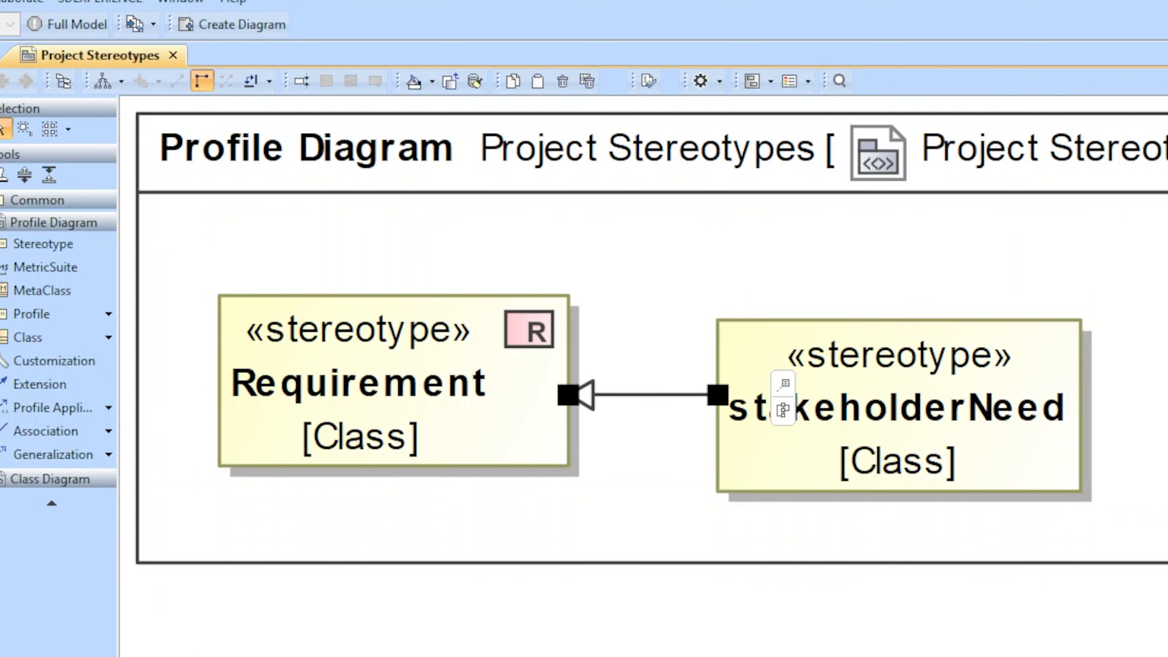
click(414, 513)
click(103, 82)
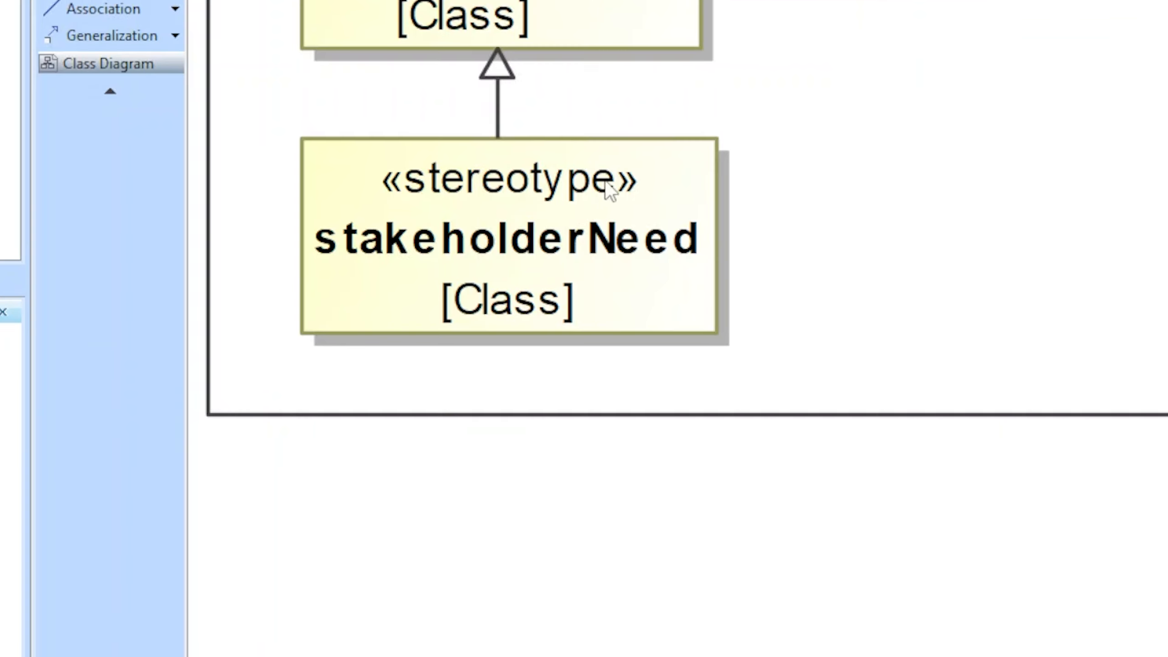
Step: Add an attribute named priority to the stakeholderNeed stereotype
click(544, 326)
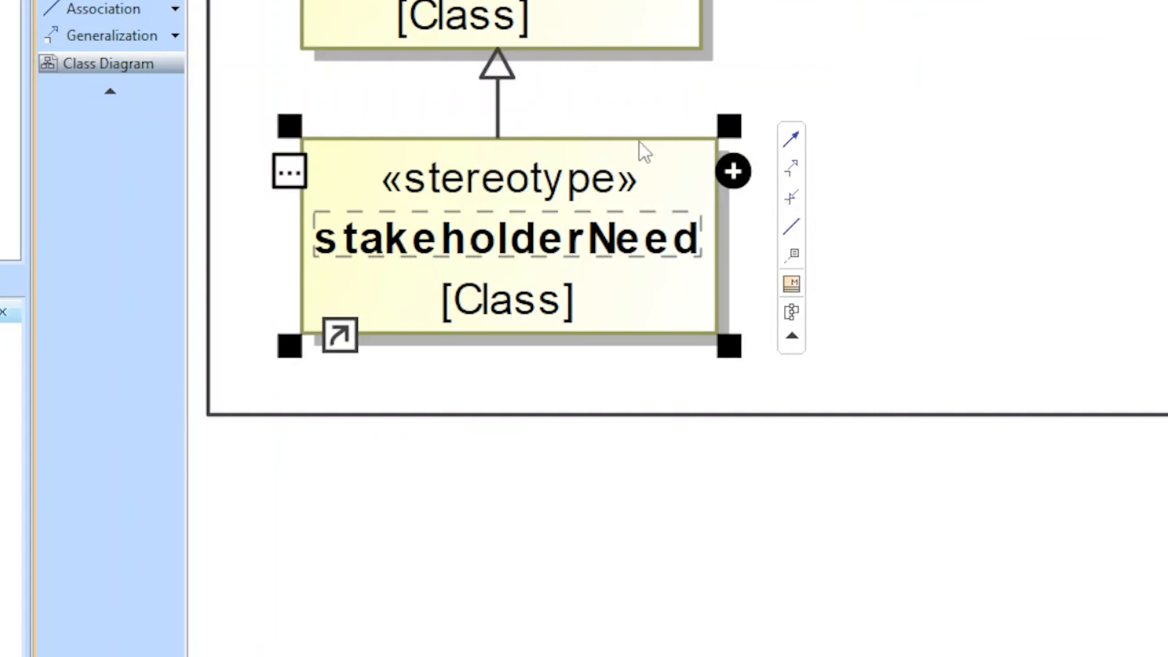
click(593, 336)
text(prio)
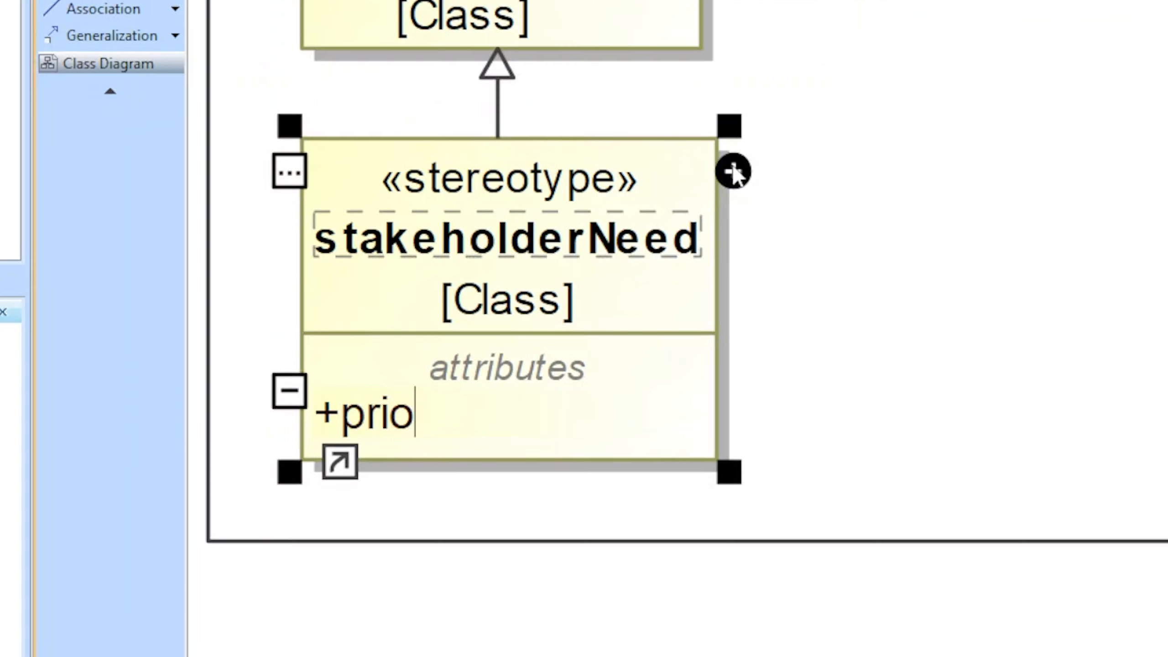
text(rity)
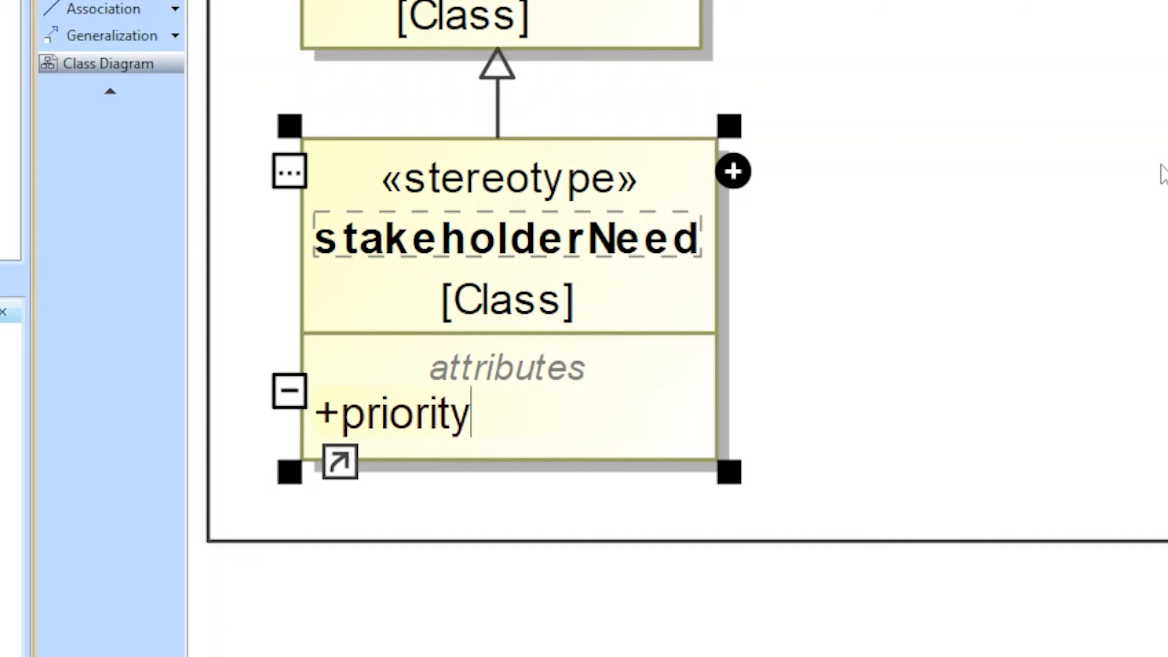
click(1163, 174)
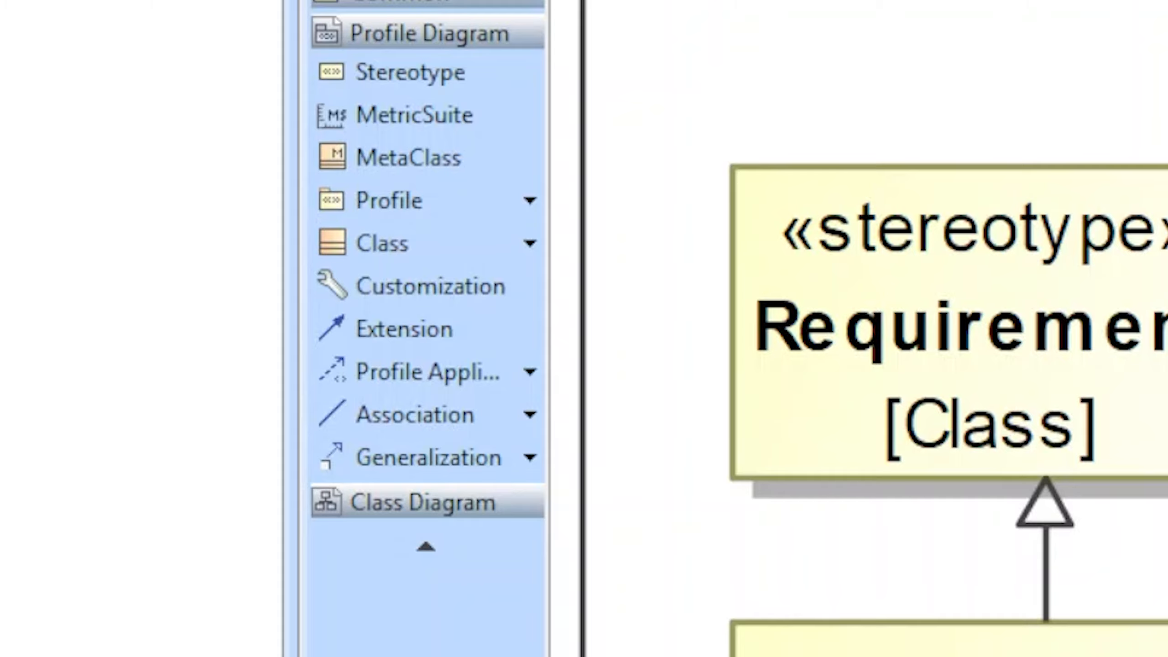
Step: Place an enumeration named Priority on the profile diagram beside the stereotypes
click(530, 241)
click(618, 376)
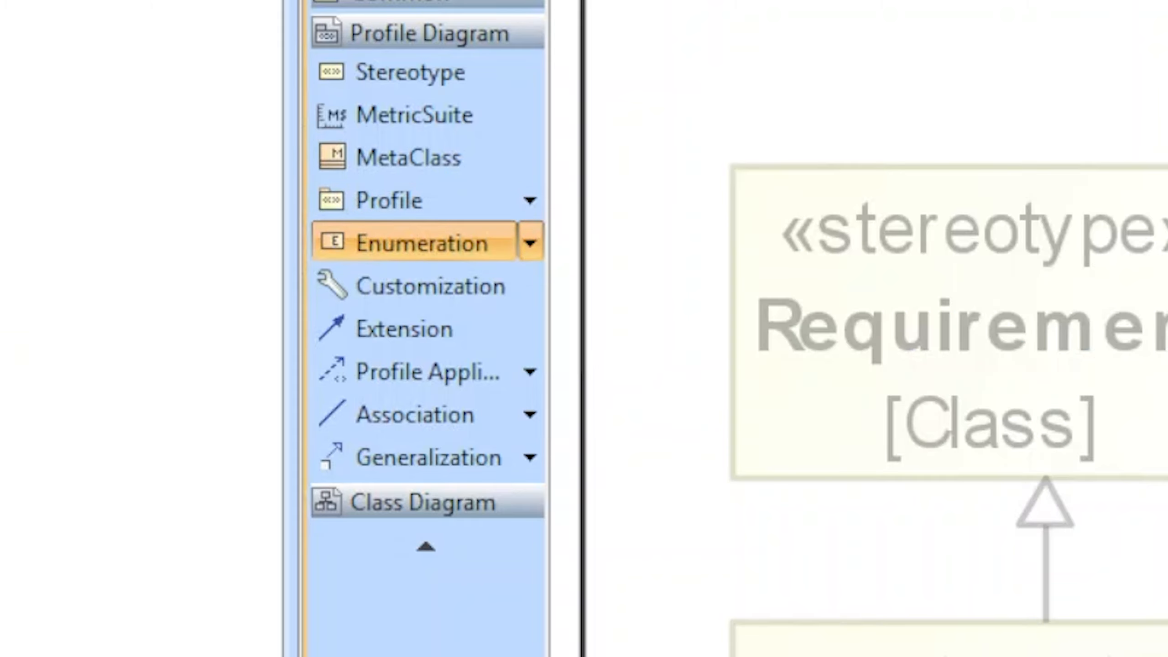
click(359, 123)
text(Priority)
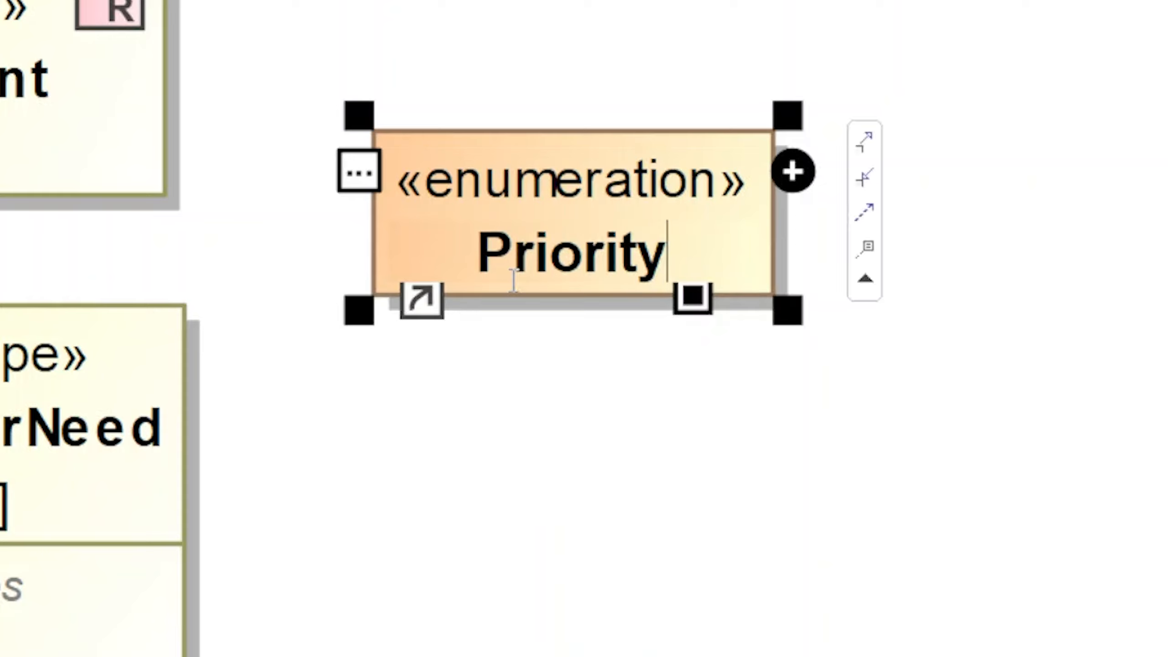
click(759, 214)
Step: Add the literals Low, Medium and High to the Priority enumeration
click(792, 171)
click(882, 177)
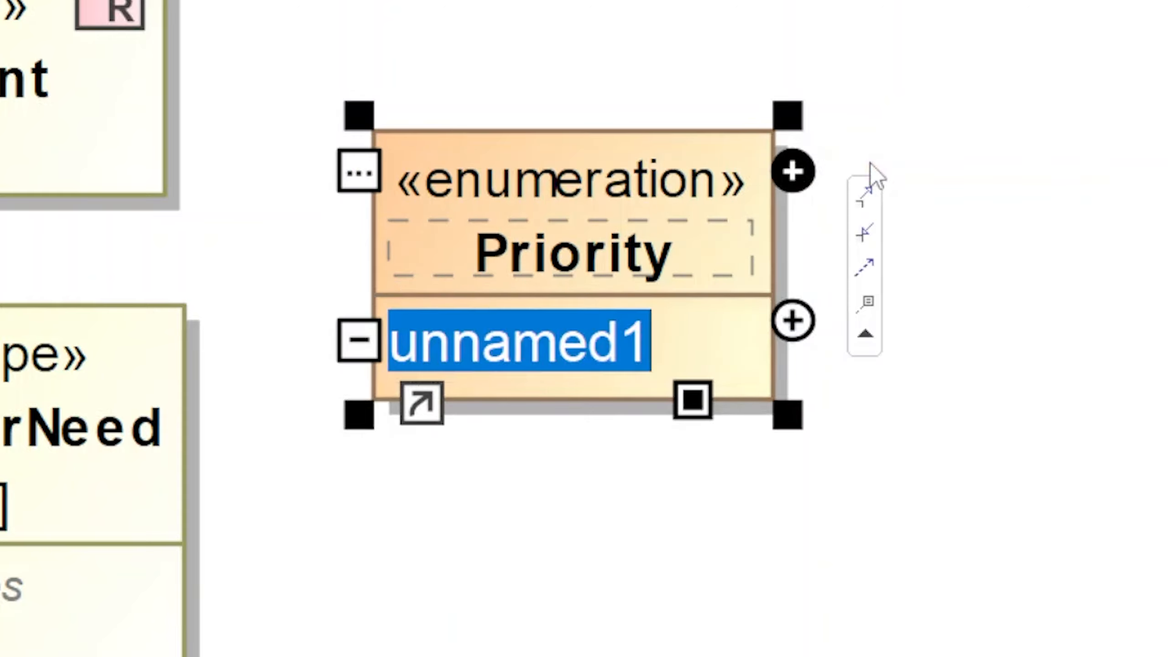
text(Loow)
key(BackSpace)
key(BackSpace)
text(w)
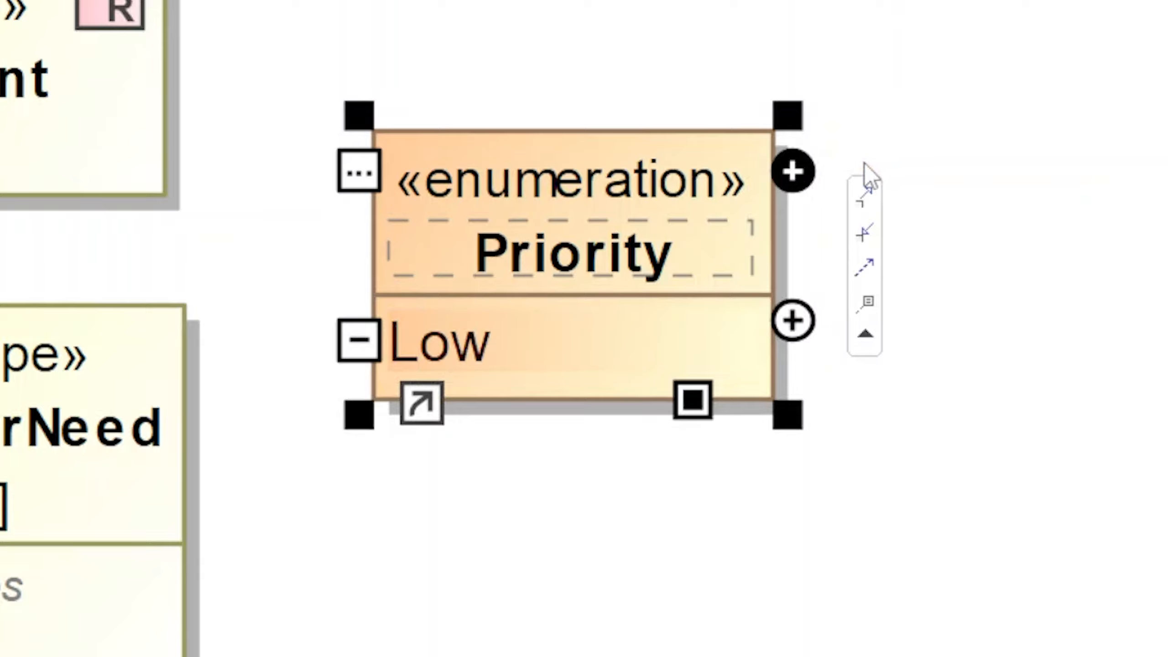
click(796, 325)
text(Medium)
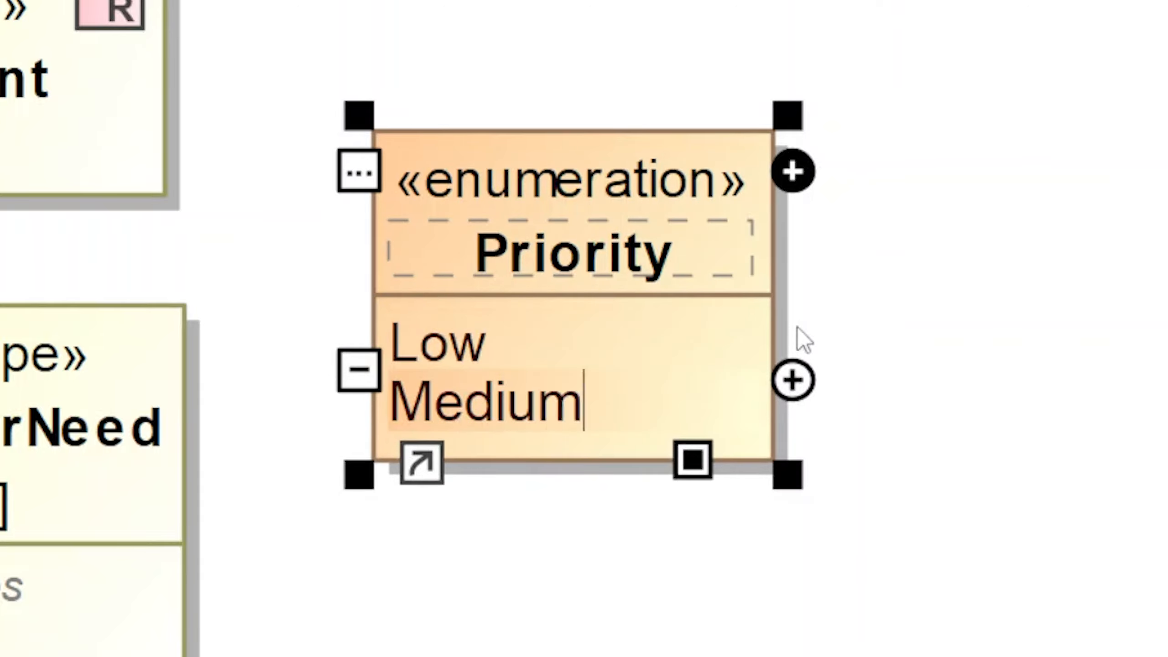
click(784, 379)
text(High)
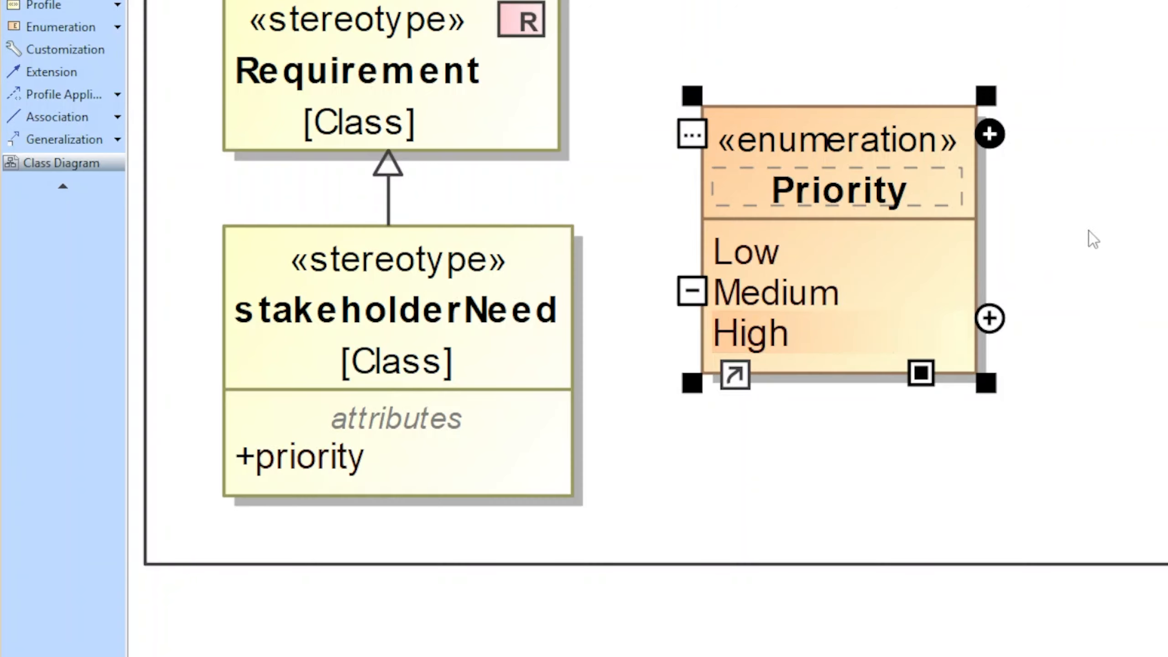
click(1124, 232)
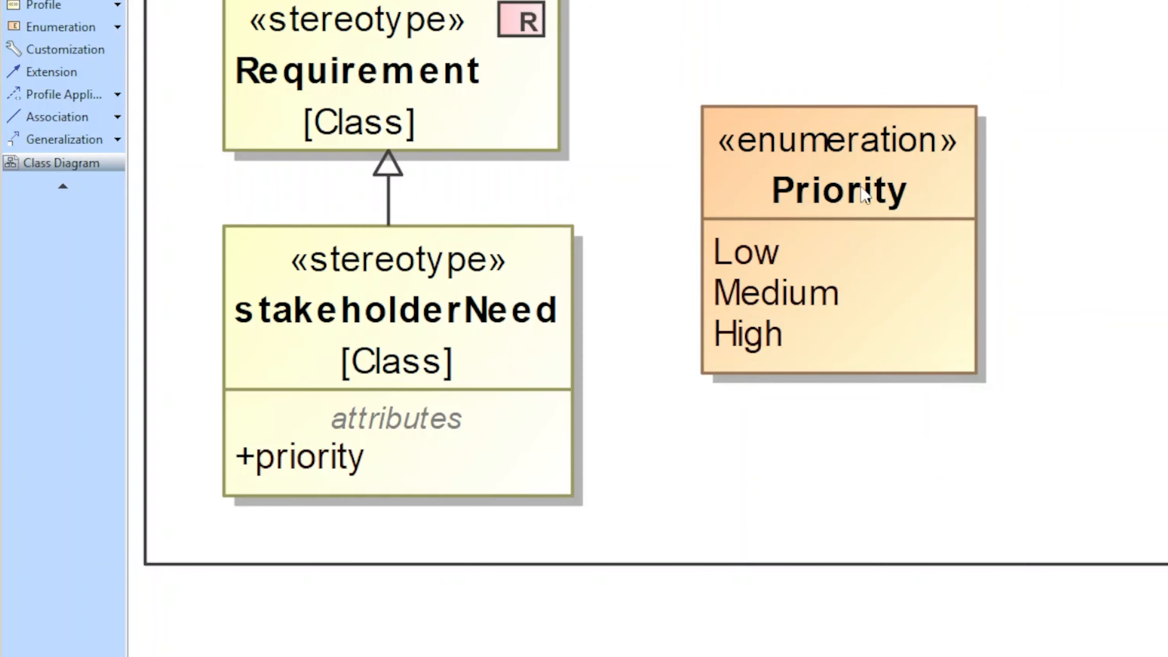
Step: Assign the Priority enumeration as the type of stakeholderNeed's priority attribute and lay out the diagram automatically
drag(861, 191, 386, 475)
click(925, 462)
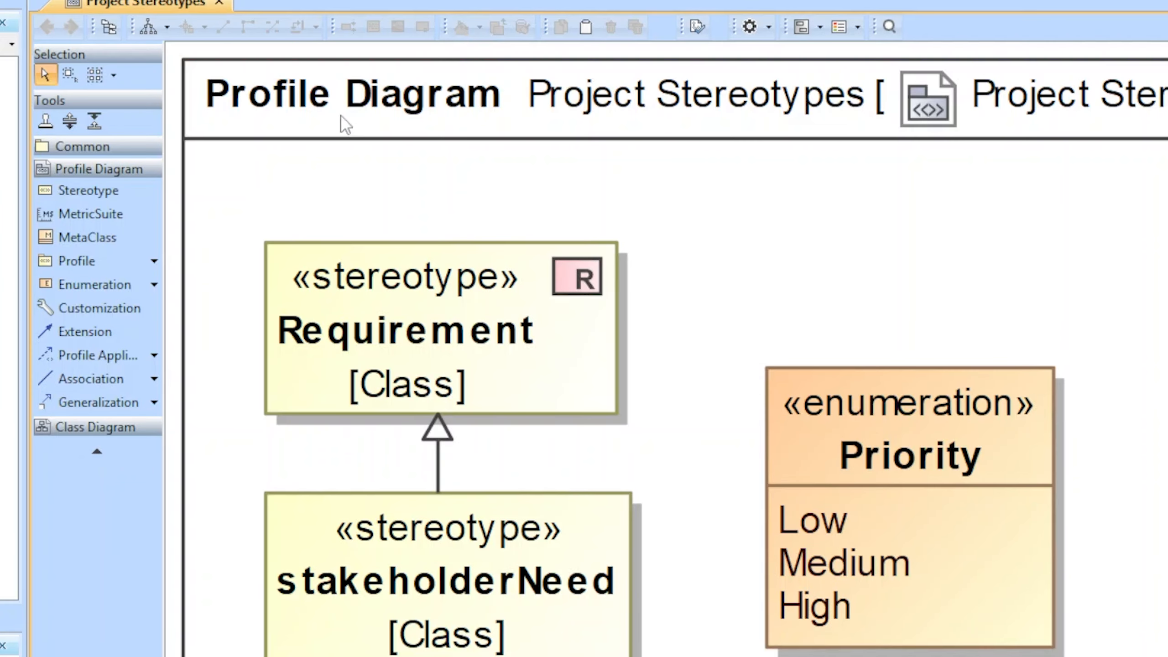
click(154, 28)
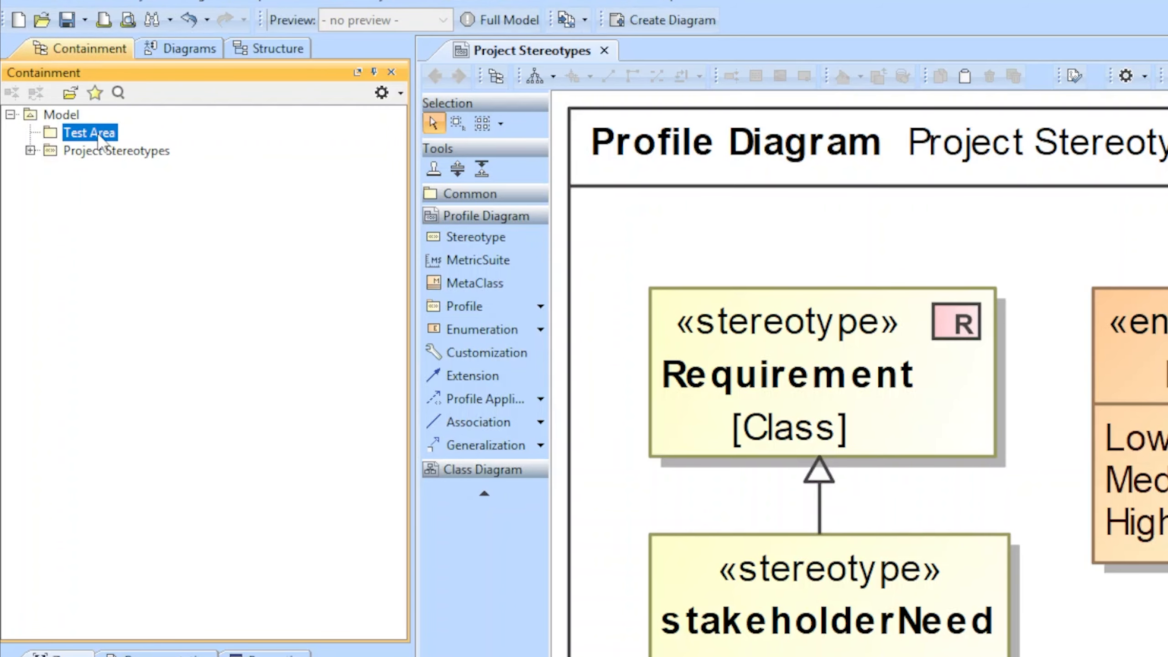
Step: Create a requirement diagram in the Test Area package and place a new unnamed requirement on it
right_click(58, 88)
click(137, 171)
click(157, 212)
click(470, 563)
click(752, 367)
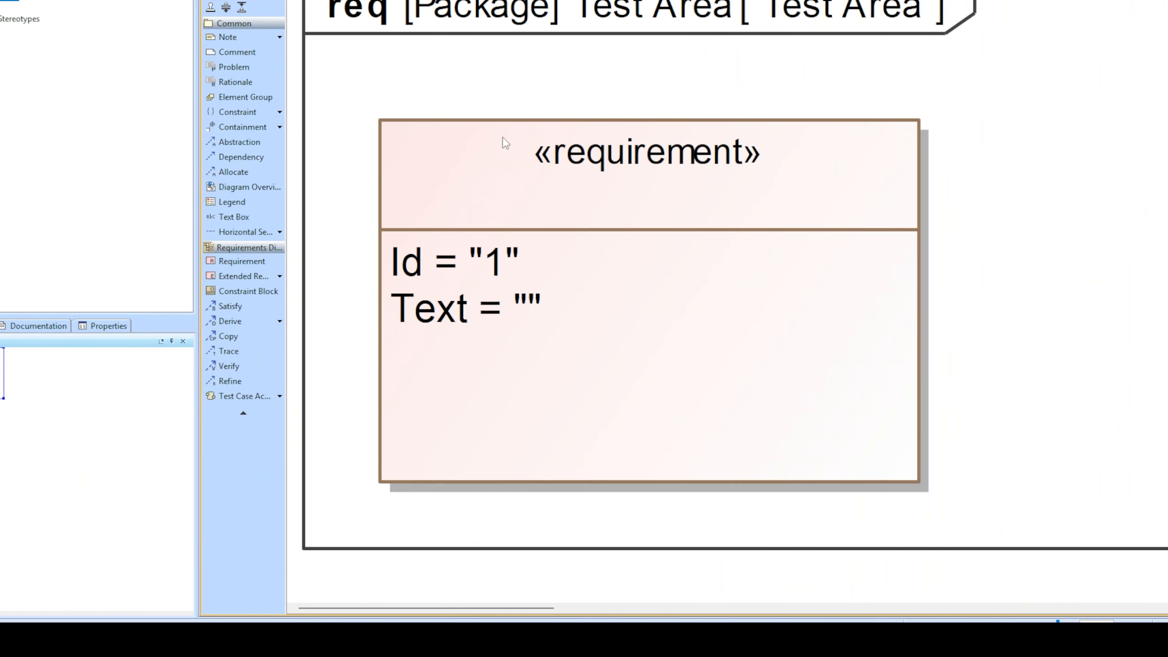
Step: Remove the Requirement stereotype from the new element on the Test Area diagram
right_click(378, 407)
click(561, 379)
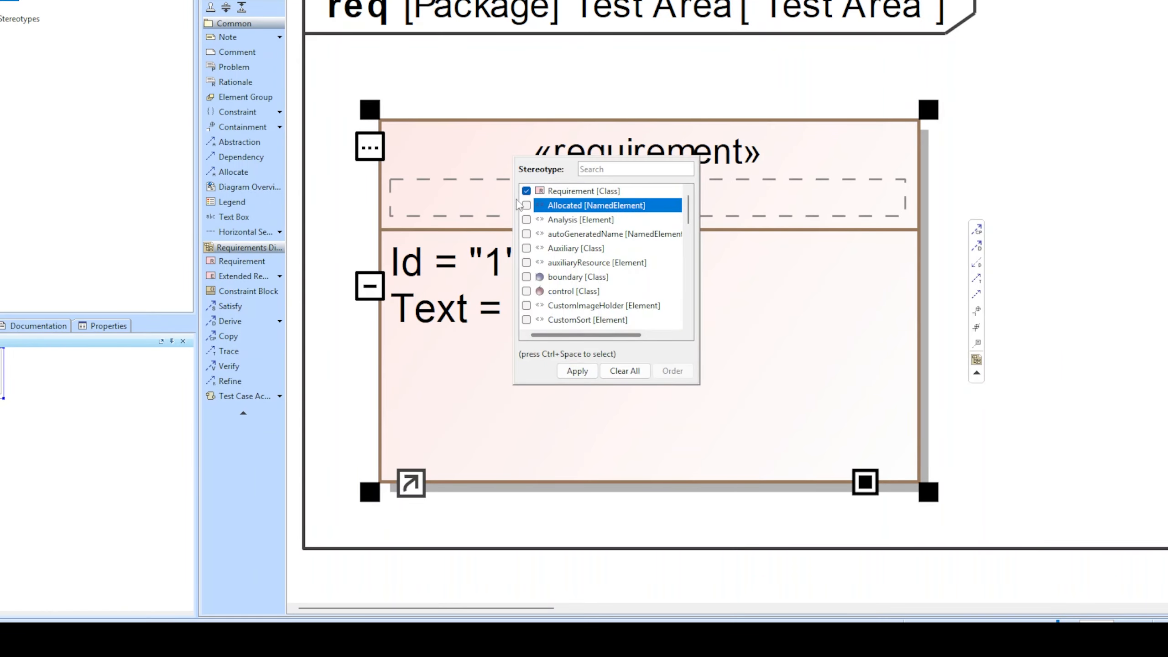
click(577, 371)
Step: Apply the stakeholderNeed [Class] stereotype to the element on the Test Area diagram
right_click(515, 175)
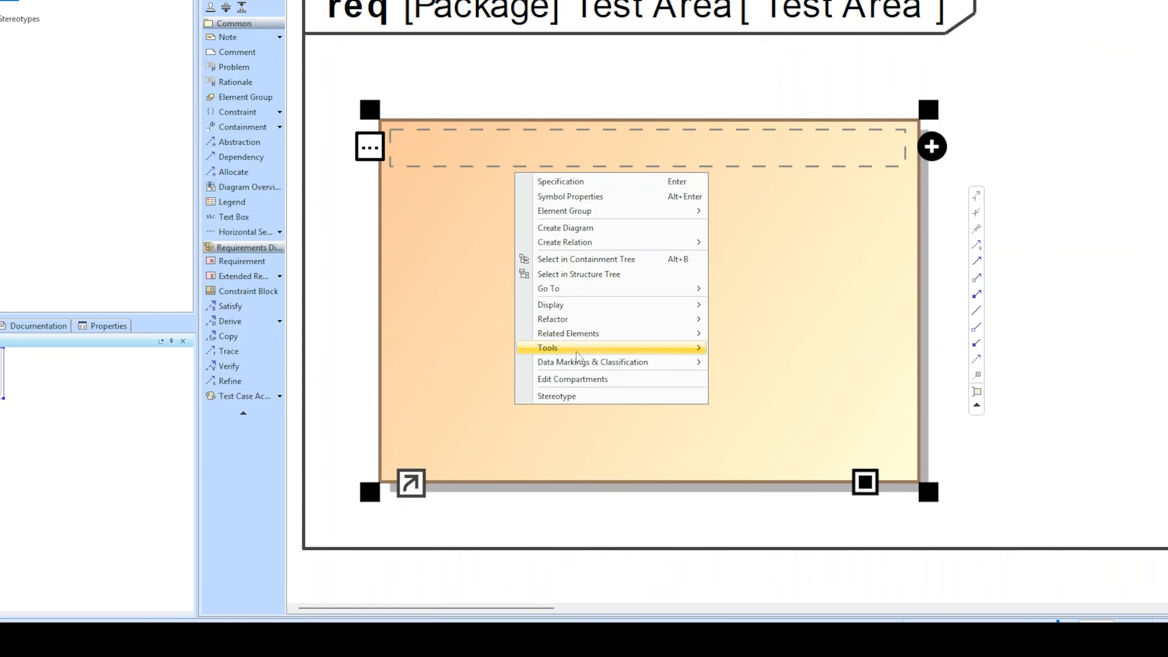
click(566, 397)
text(stake)
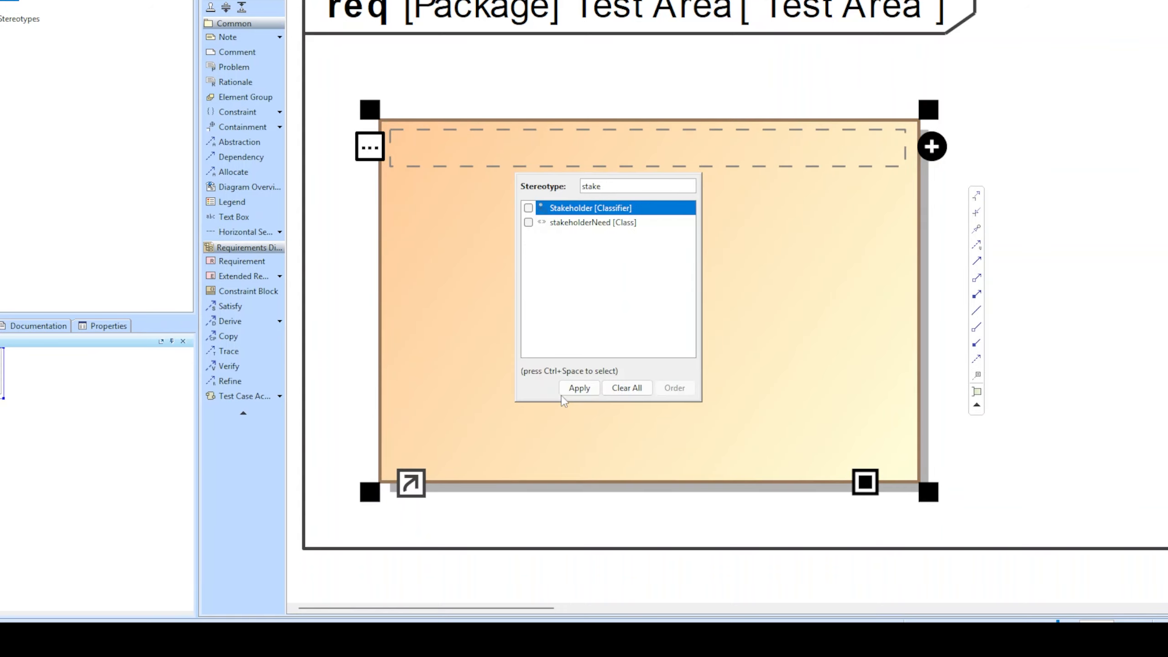
click(598, 223)
click(579, 388)
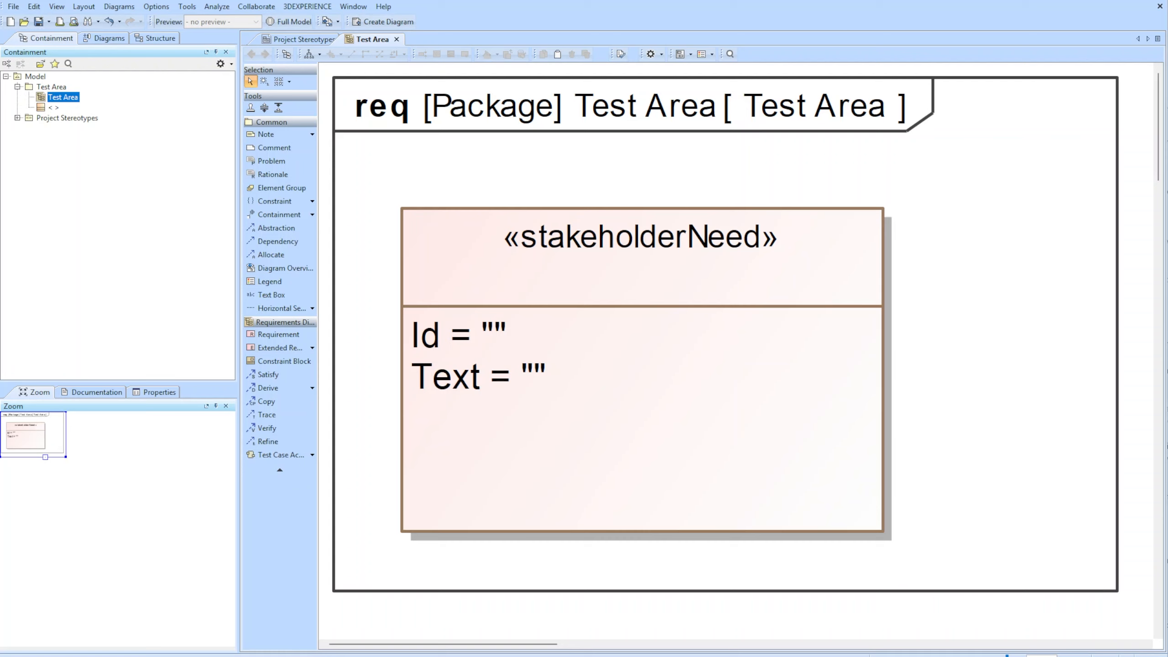
Step: On the Project Stereotypes diagram, add a customization element below the Priority enumeration and name it Stakeholder Need Customization
key(ctrl+Tab)
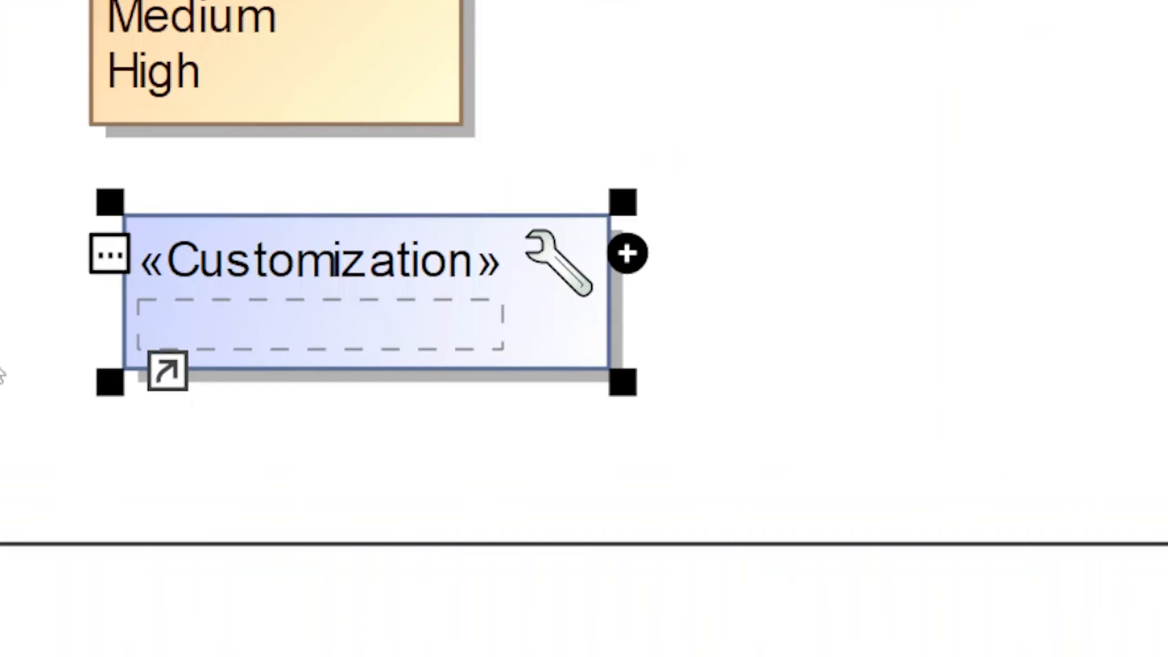
click(209, 326)
text(St)
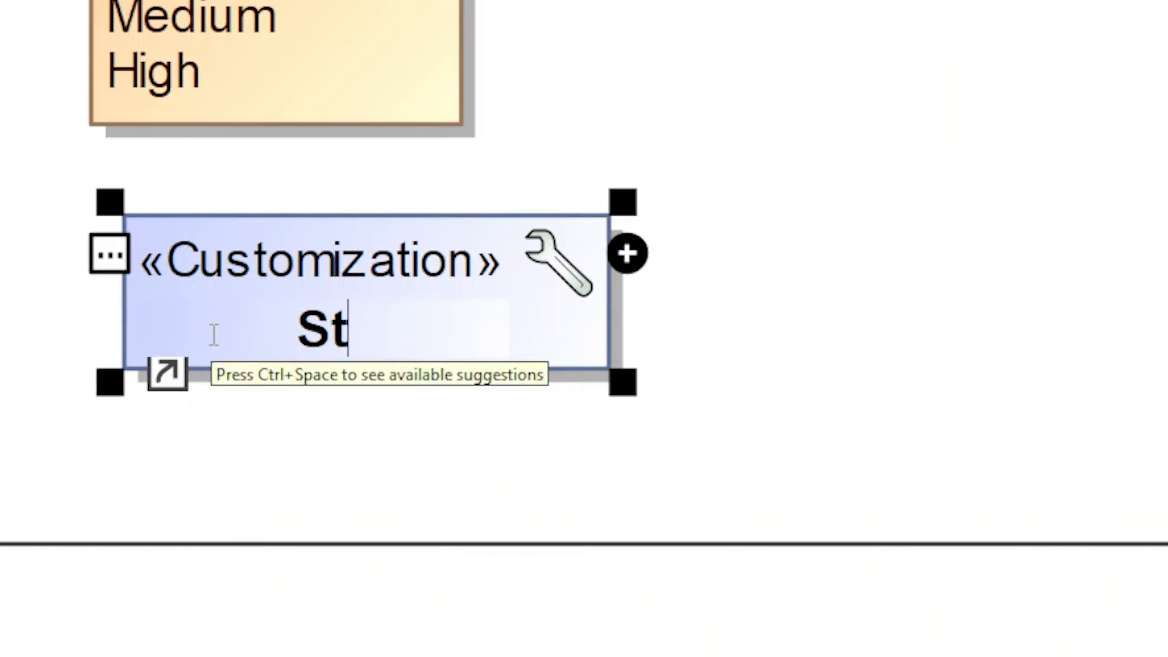
text(akeholder Need )
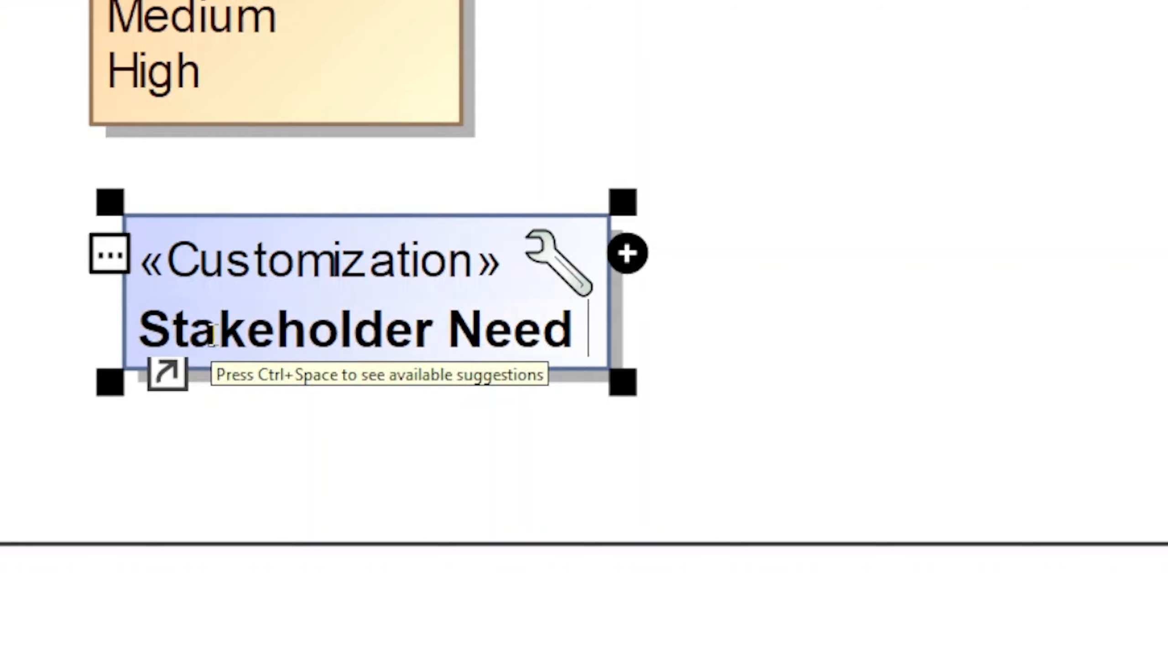
text(Customization)
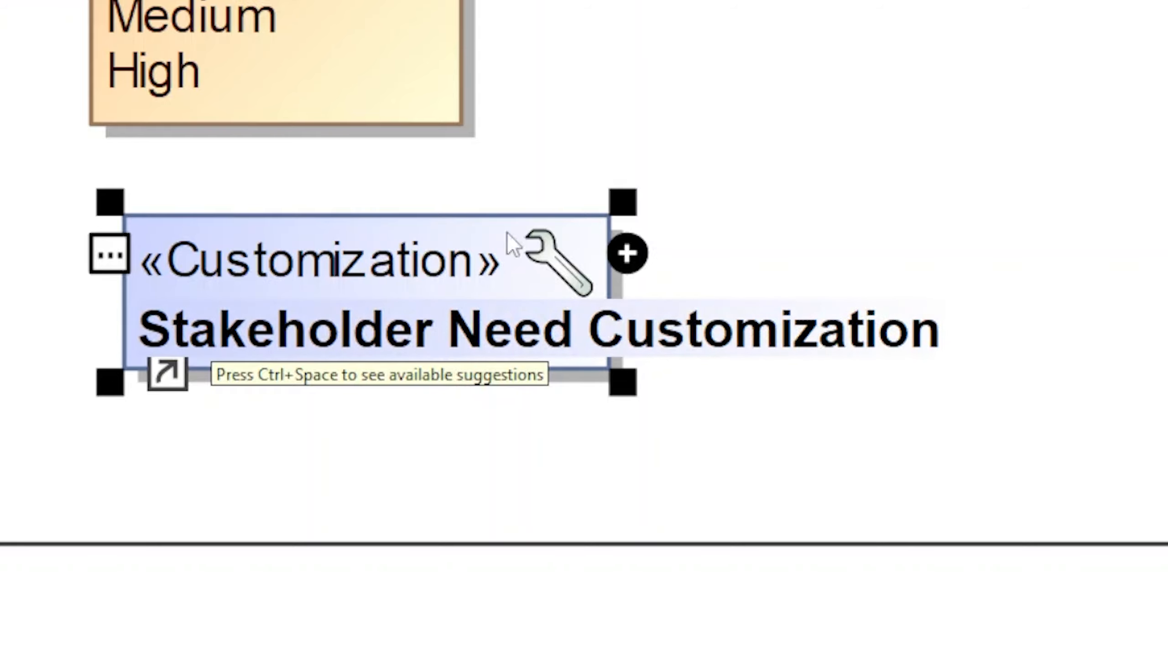
click(602, 110)
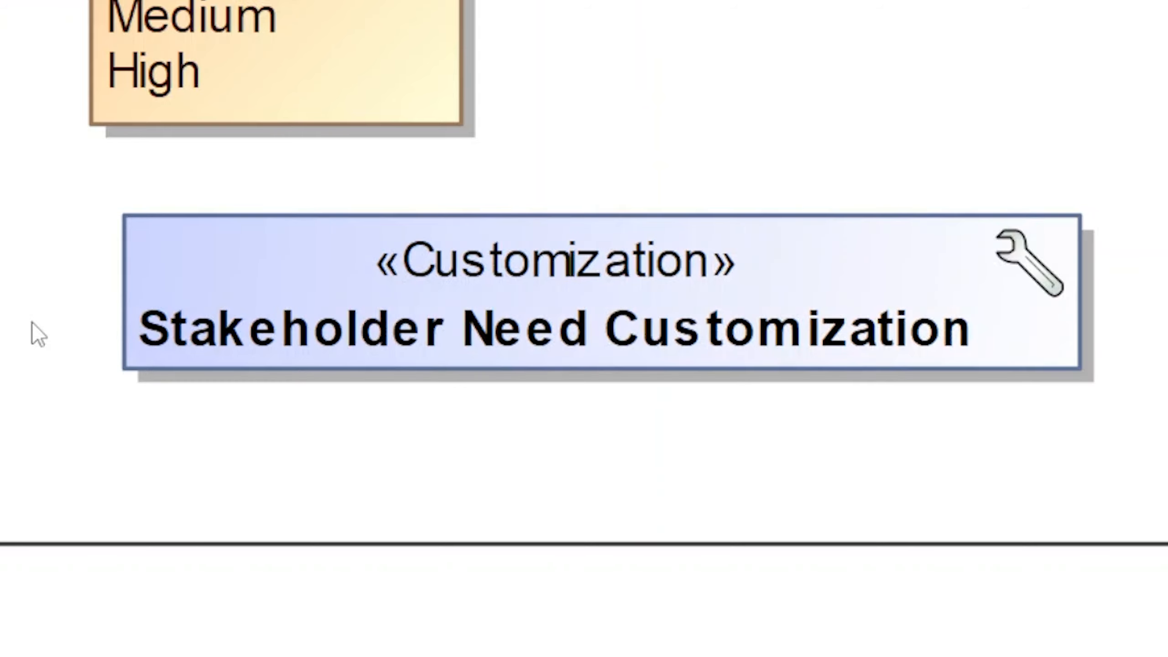